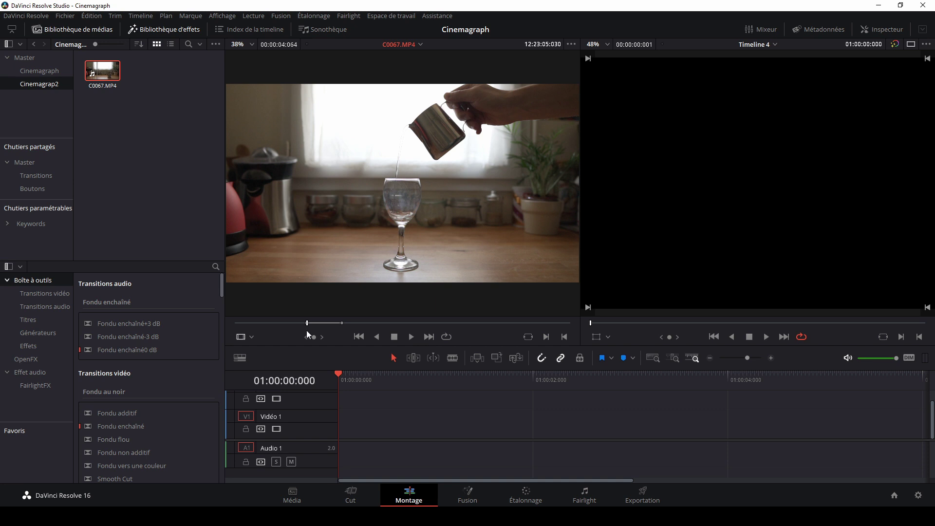
- Place the marked section of C0067.MP4 at the start of the Vidéo 1 track and play it
mouse_move(376, 287)
drag(390, 305, 341, 428)
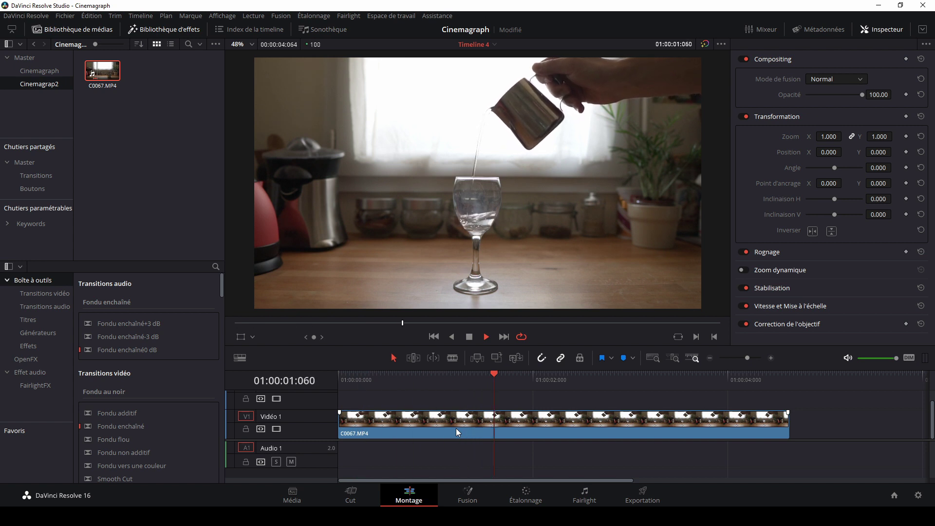
key(space)
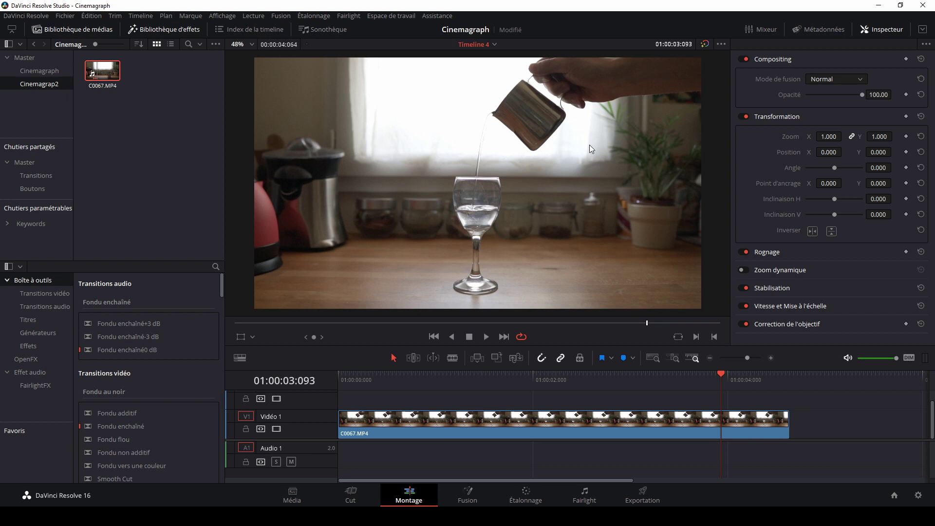
- Set the Vidéo 1 clip's speed to 25% and play it from the start
right_click(474, 419)
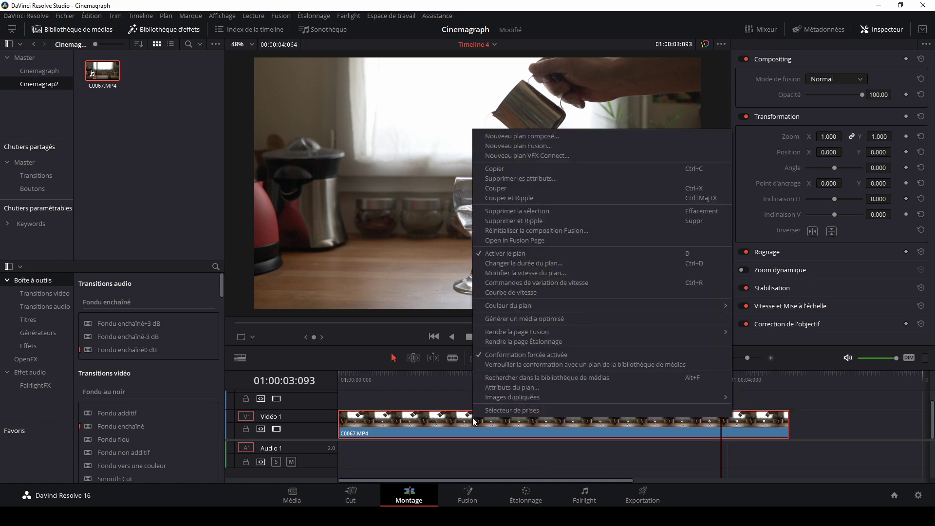
click(523, 272)
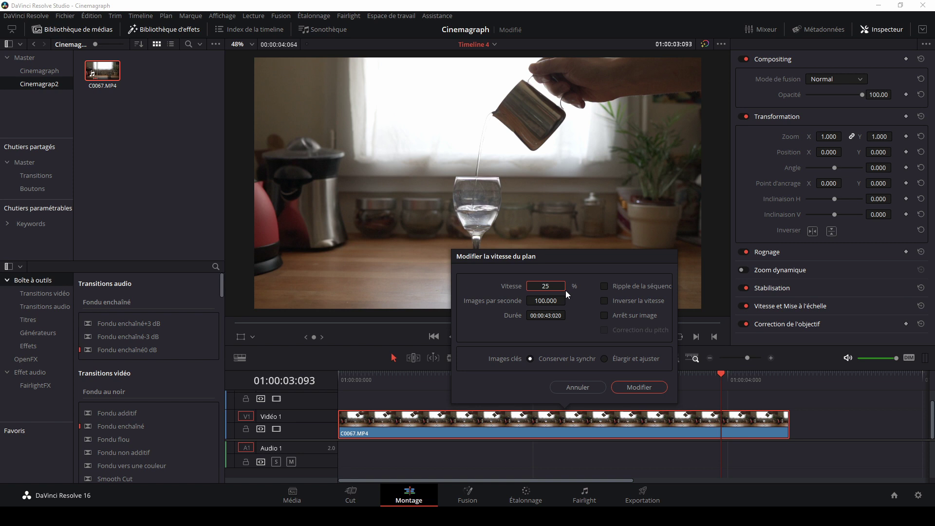
click(646, 388)
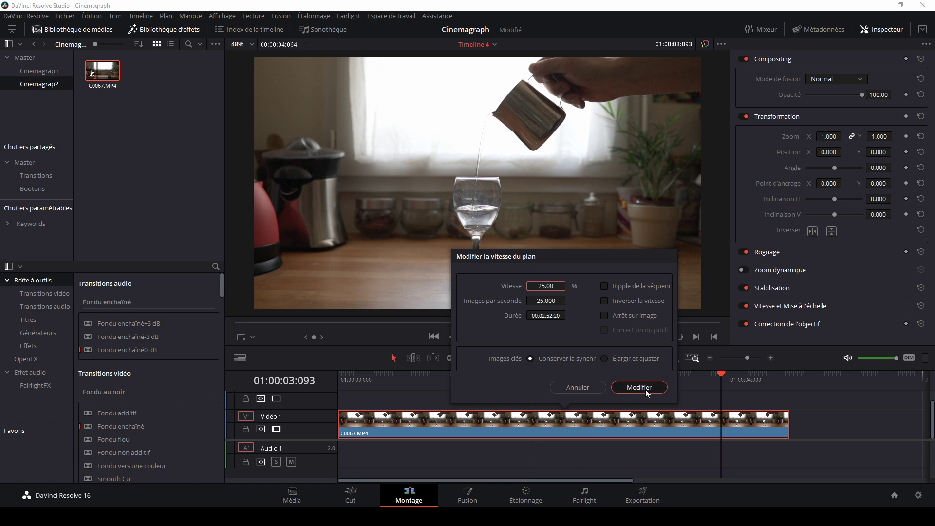
click(343, 376)
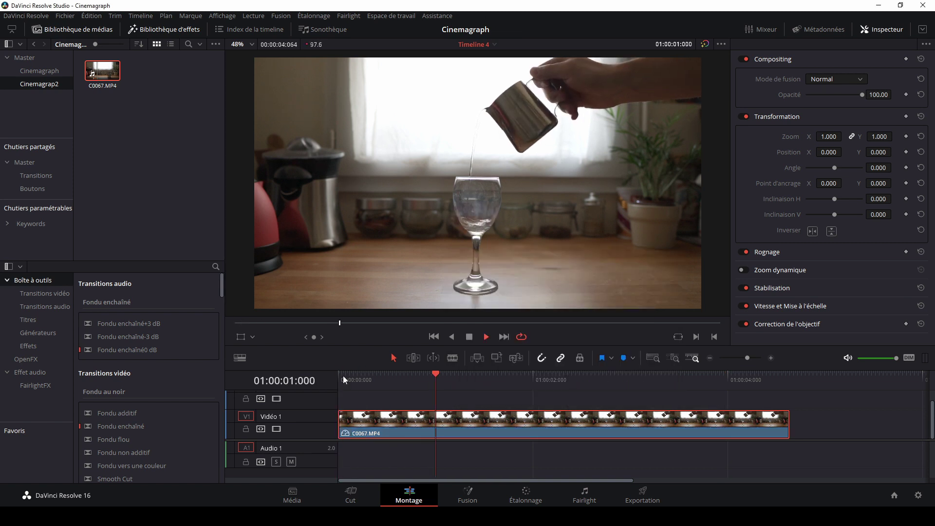
key(space)
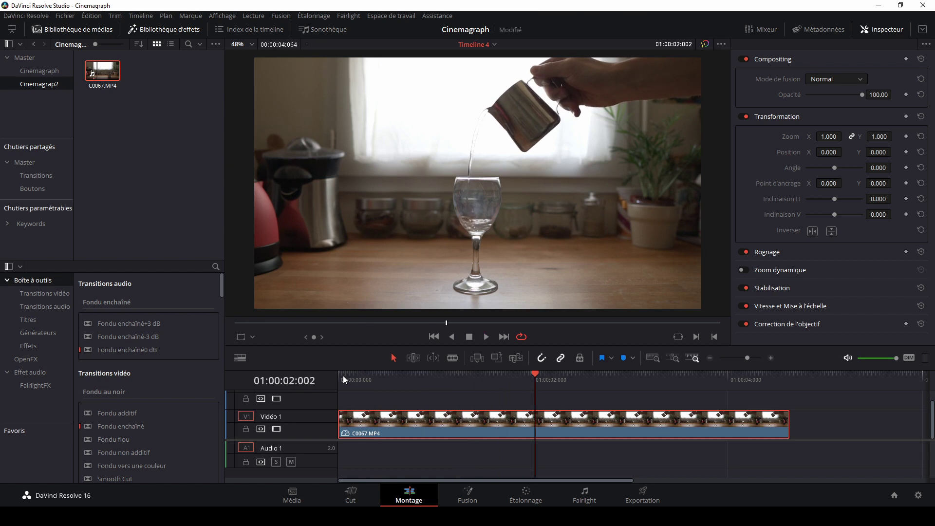
- Trim the end of the Vidéo 1 clip to a duration of about 00:00:01:087 and duplicate it directly above on Vidéo 2
drag(789, 425, 519, 425)
key(Home)
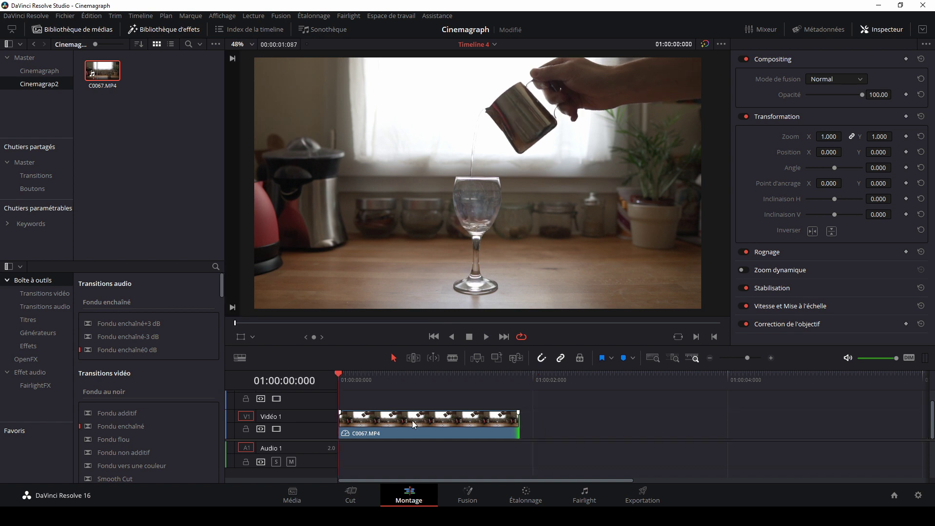
click(413, 420)
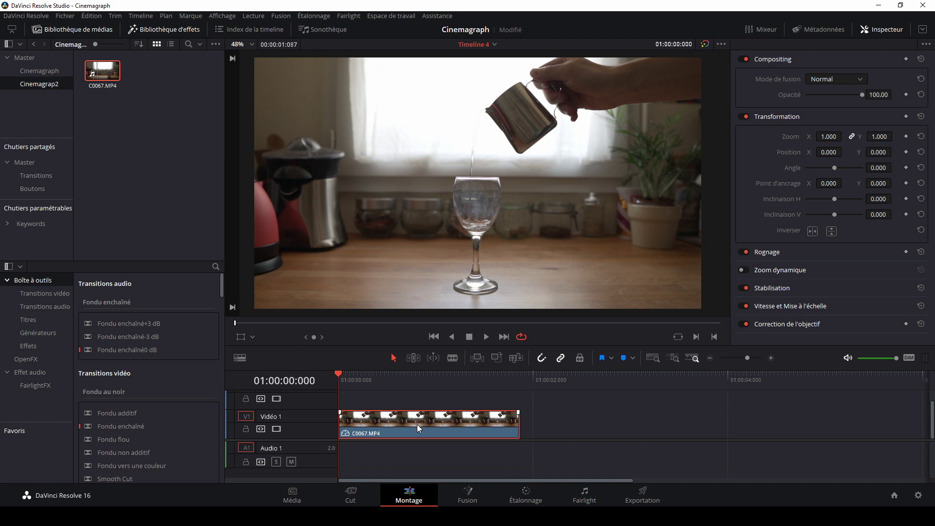
drag(417, 421, 414, 400)
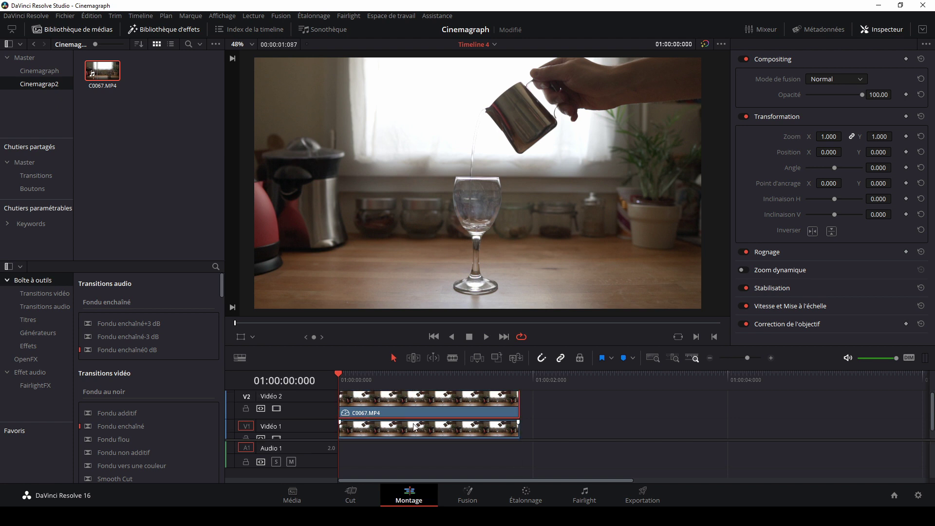
key(ctrl+s)
- Turn the Vidéo 2 clip into a freeze frame (Arrêt sur image) and play the timeline to check it
right_click(435, 400)
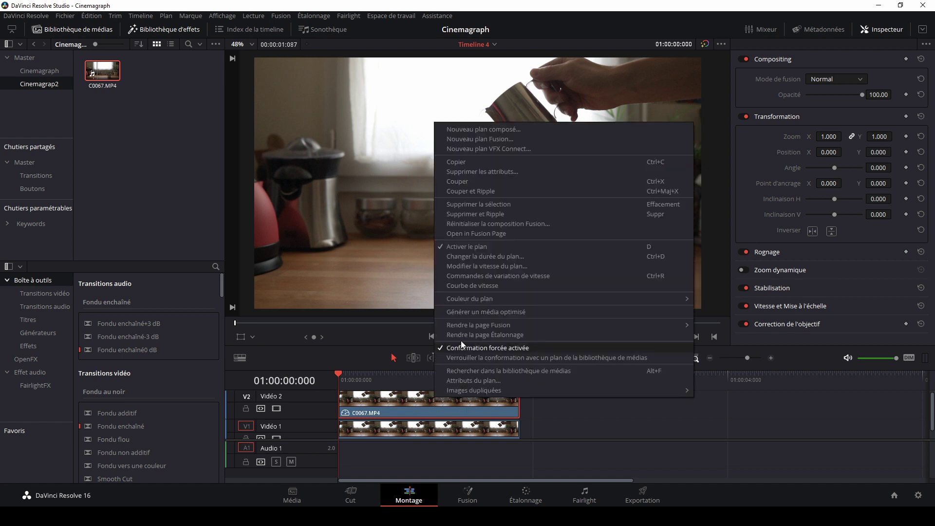
click(471, 267)
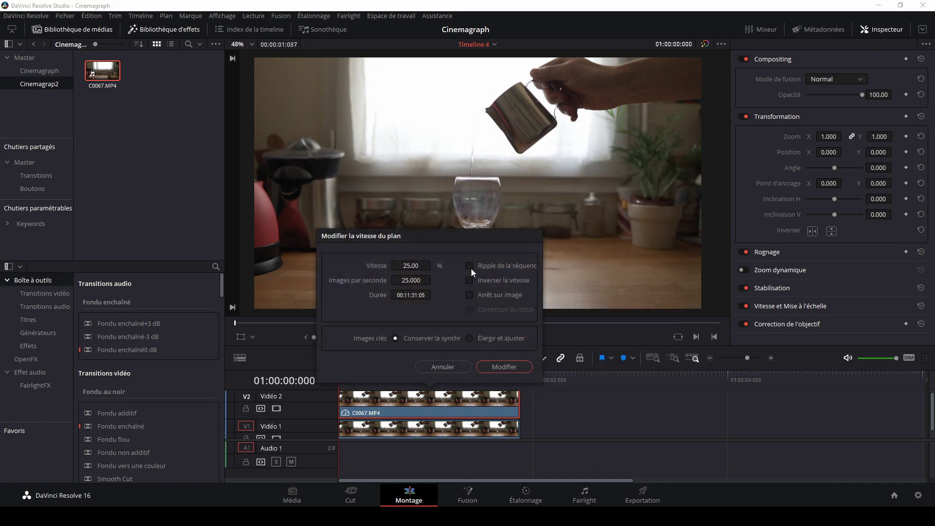
click(470, 296)
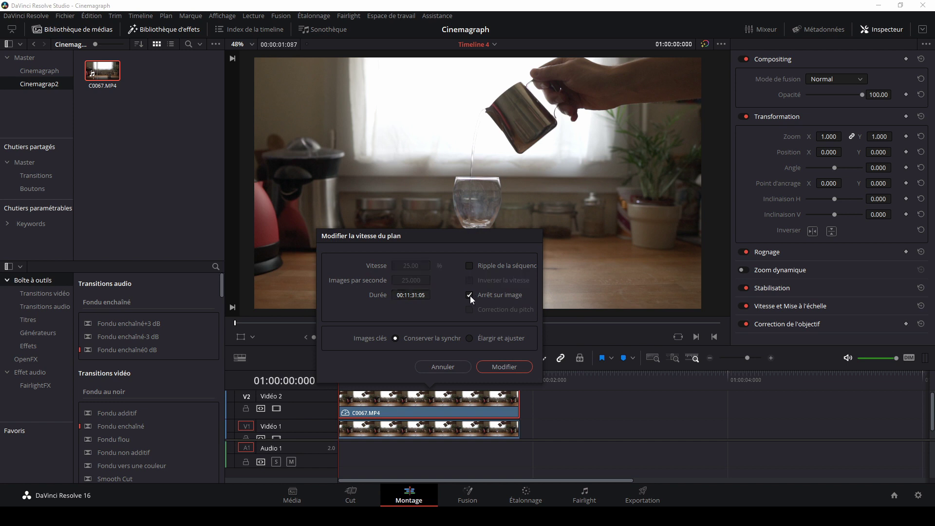
click(505, 367)
key(space)
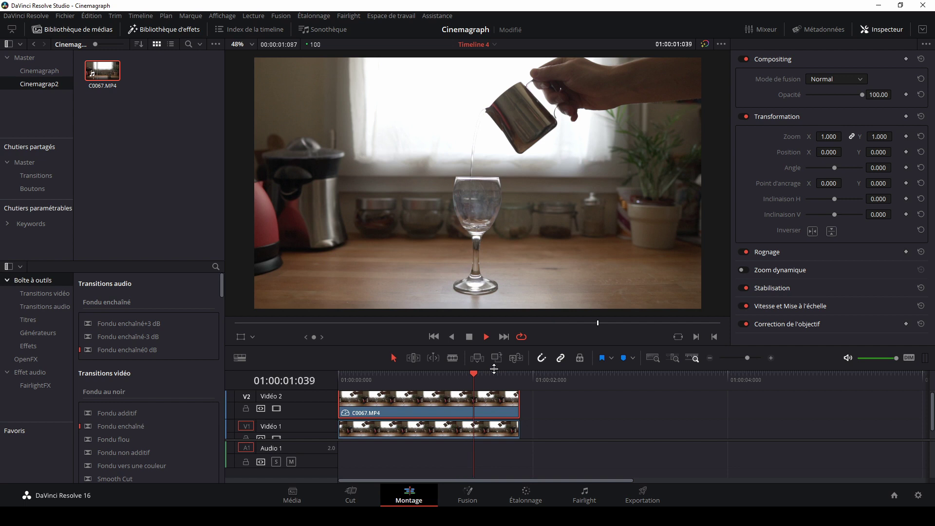
key(space)
click(342, 377)
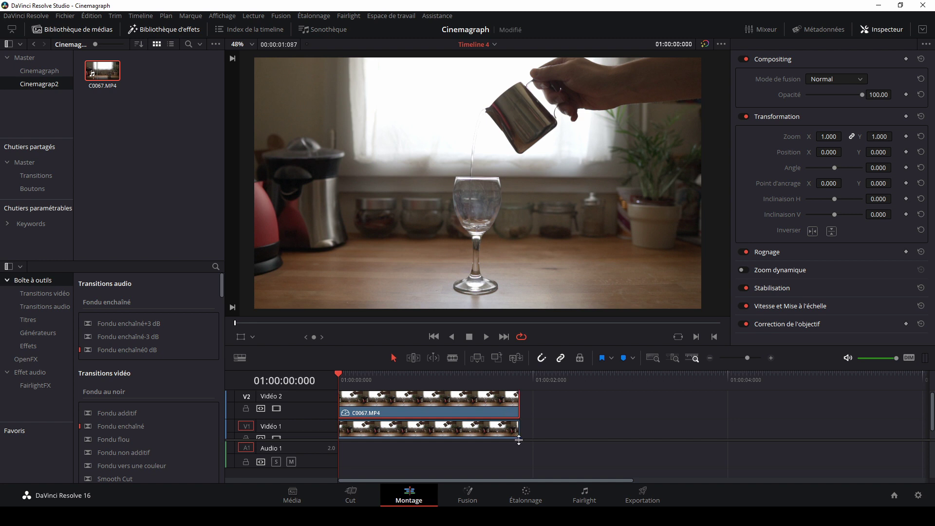
- Switch to the Étalonnage page, check that the Vidéo 2 clip is current at the timeline start, and fit its whole picture in the viewer
click(527, 496)
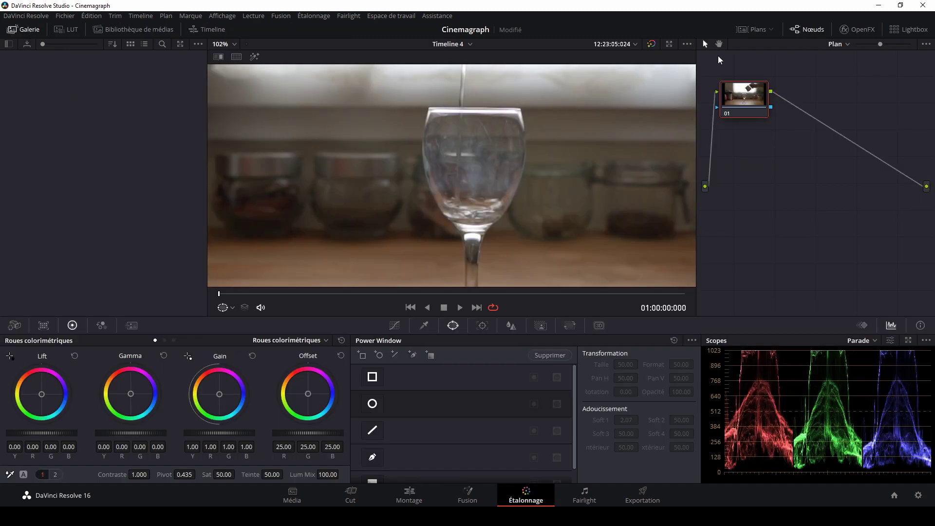
click(752, 30)
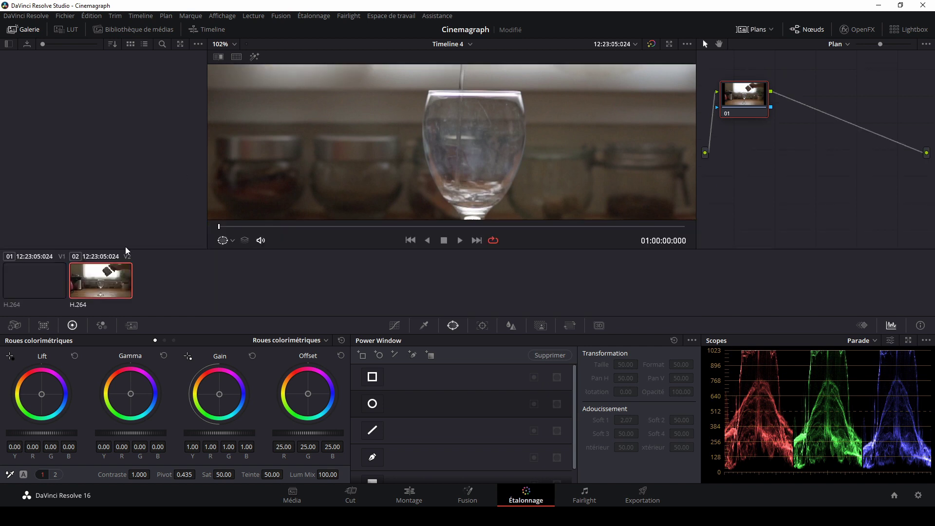
key(space)
key(space)
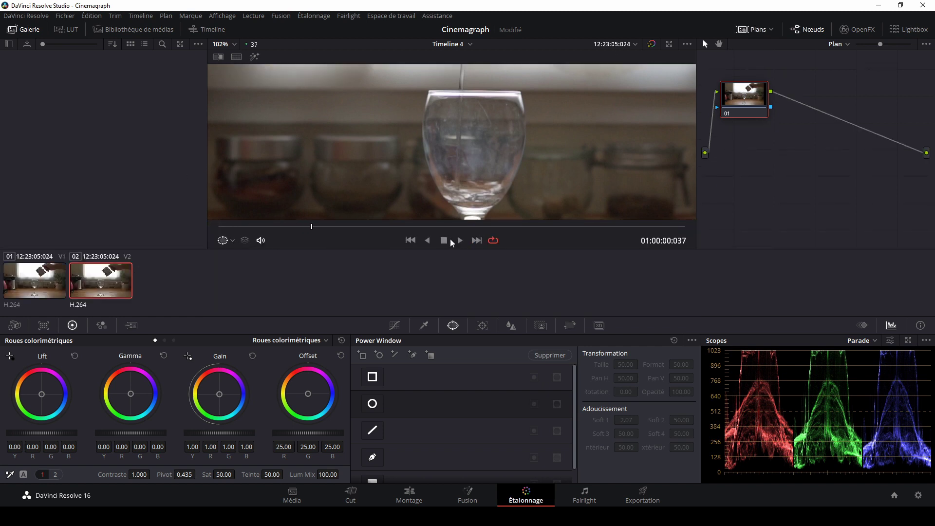
click(752, 30)
drag(312, 295, 223, 291)
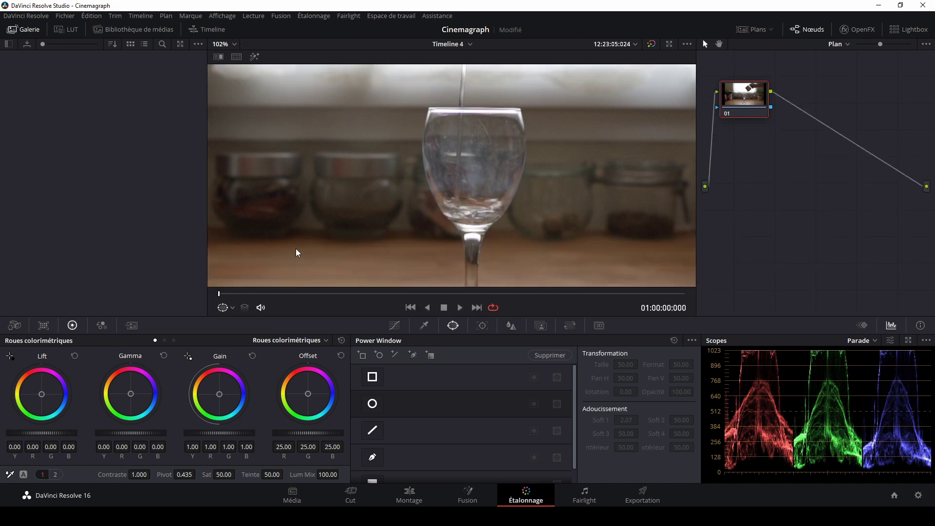
key(shift+z)
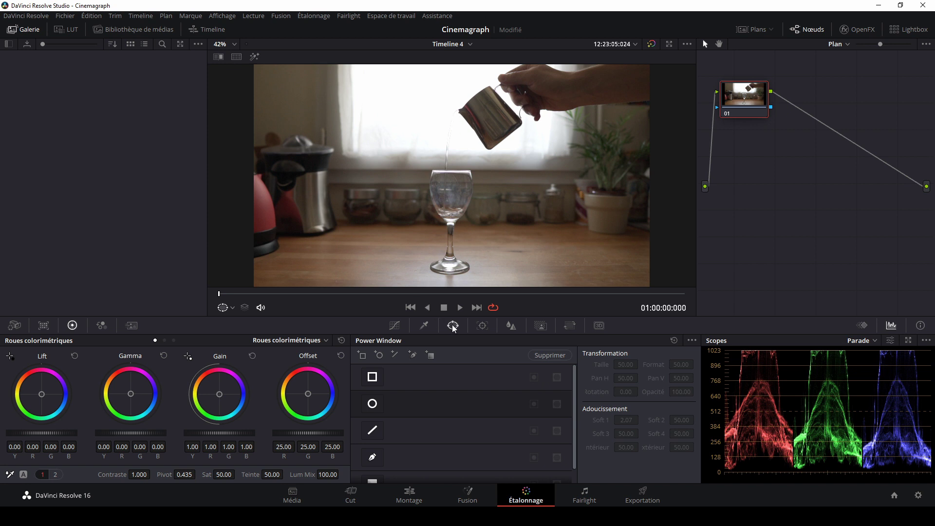
- Draw a closed curve Power Window around the water stream from the jug's spout down into the glass, and invert it
click(373, 458)
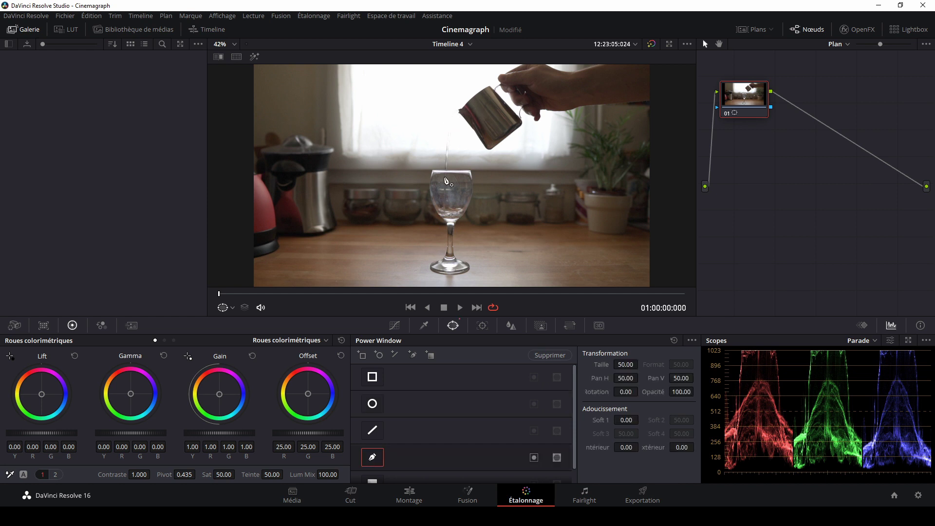
scroll(486, 216, up, 2)
scroll(483, 213, up, 1)
click(451, 148)
click(435, 157)
click(412, 237)
click(416, 114)
mouse_move(414, 246)
mouse_down()
mouse_move(419, 80)
mouse_move(422, 218)
mouse_up()
click(417, 148)
click(417, 177)
click(420, 194)
click(418, 249)
click(425, 245)
click(431, 153)
click(436, 102)
click(427, 171)
click(429, 152)
click(435, 132)
click(438, 112)
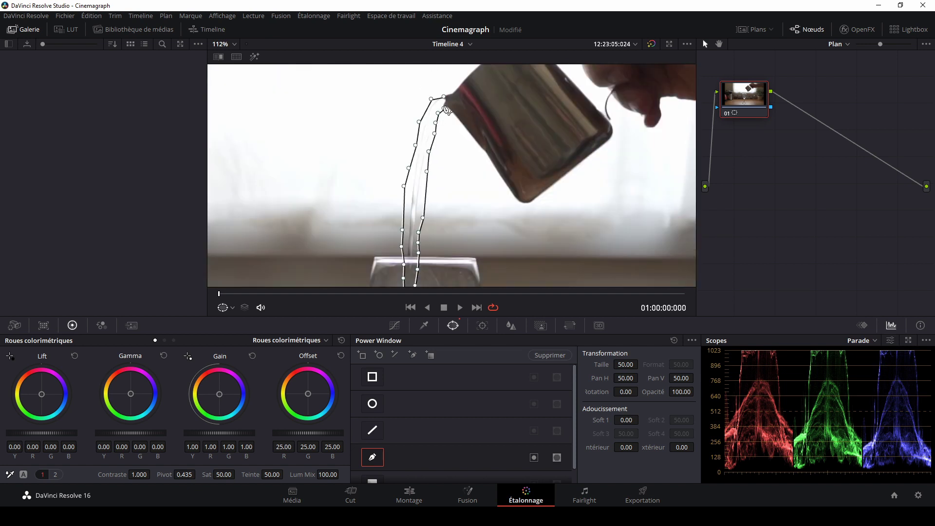
click(444, 96)
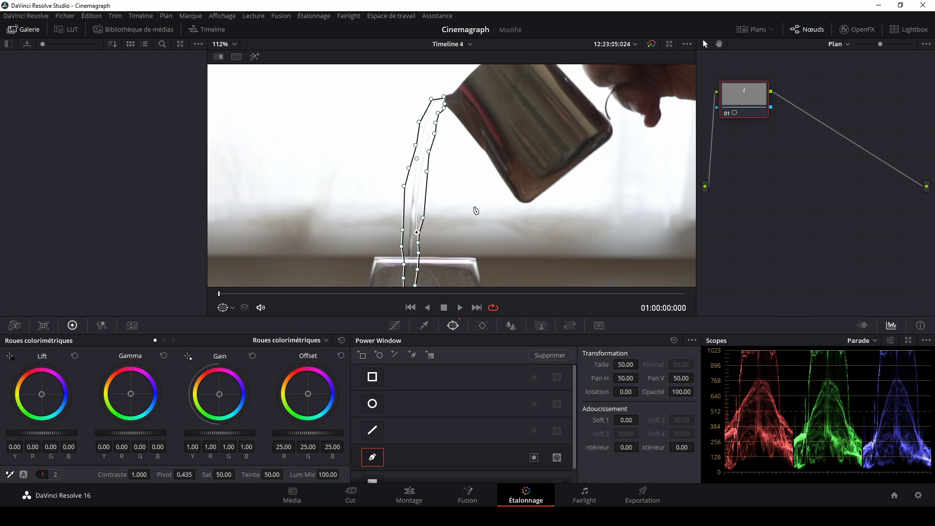
click(534, 459)
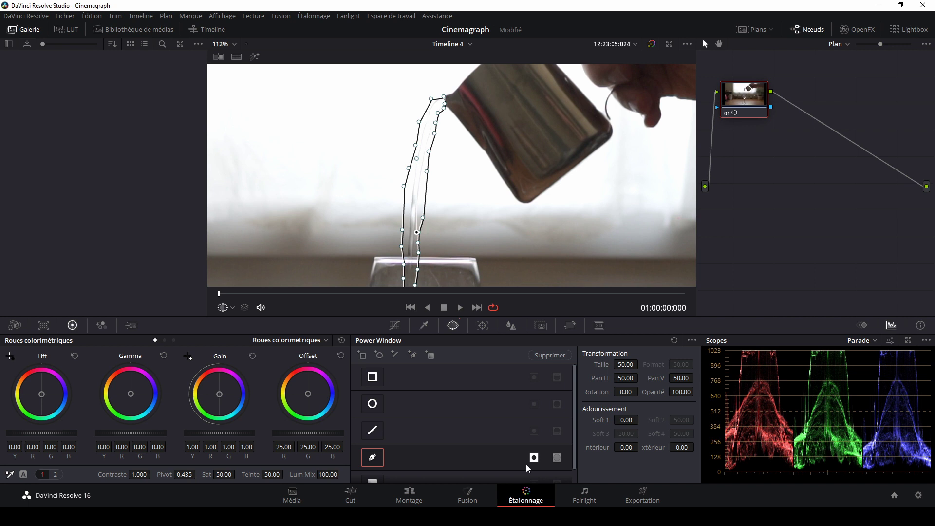
key(space)
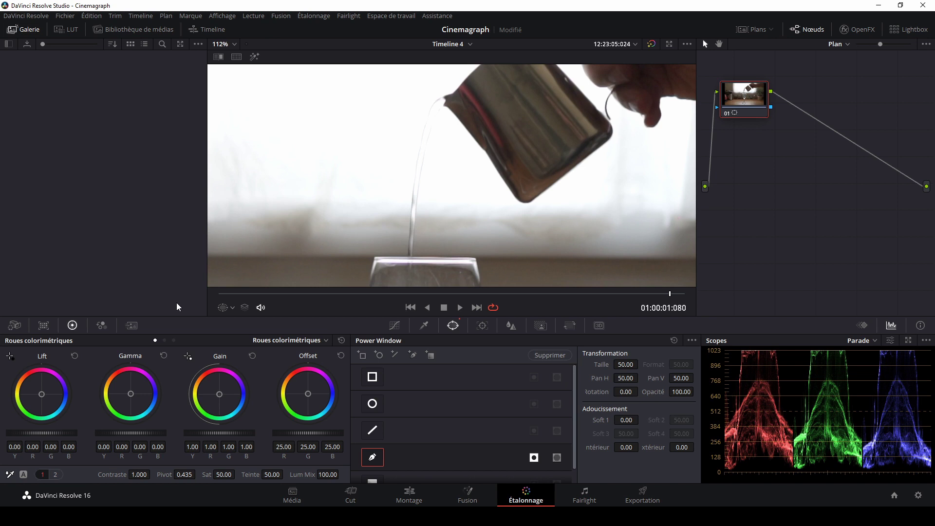
- Add an alpha output to the node graph, connect node 01's alpha to it, and play from the start
right_click(790, 174)
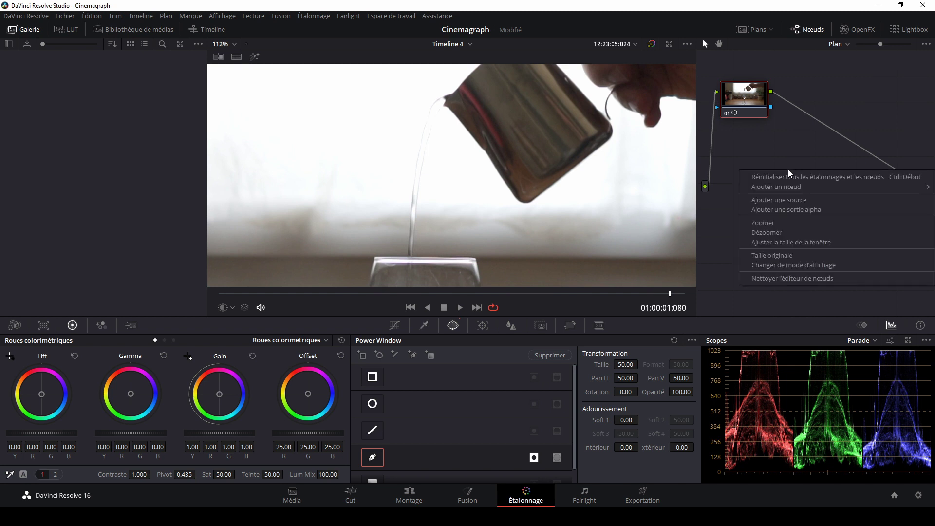
click(792, 210)
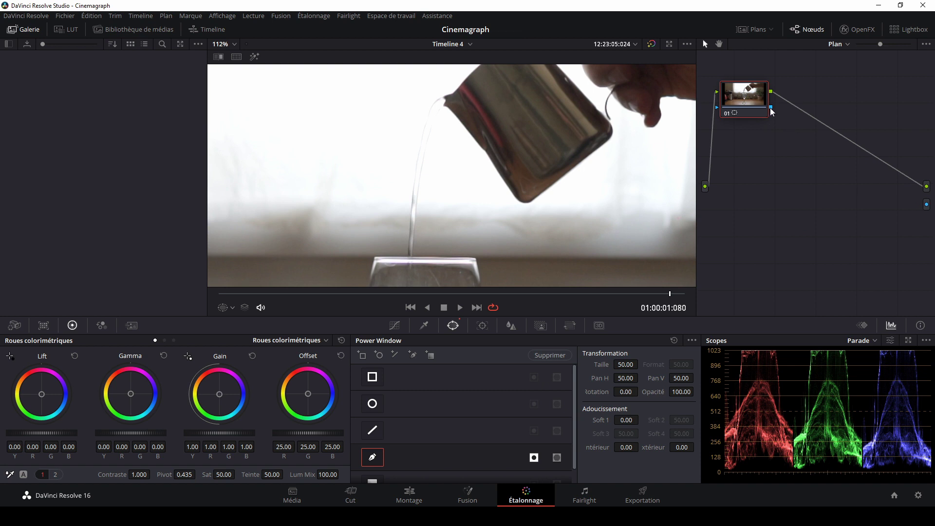
drag(772, 111, 927, 207)
click(224, 293)
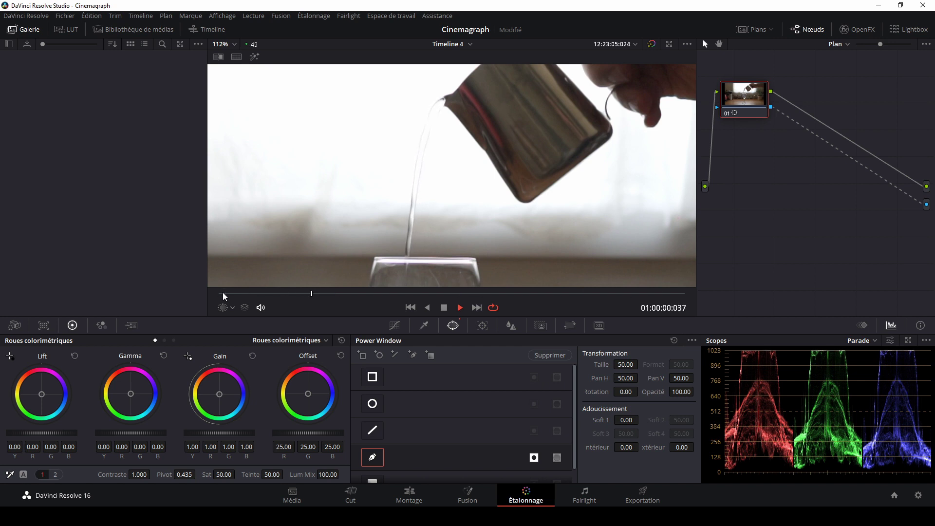
- Show the Power Window outline, extend its left edge outward inside the glass around the falling water, and hide the outline to check playback
scroll(404, 195, down, 3)
scroll(414, 190, down, 1)
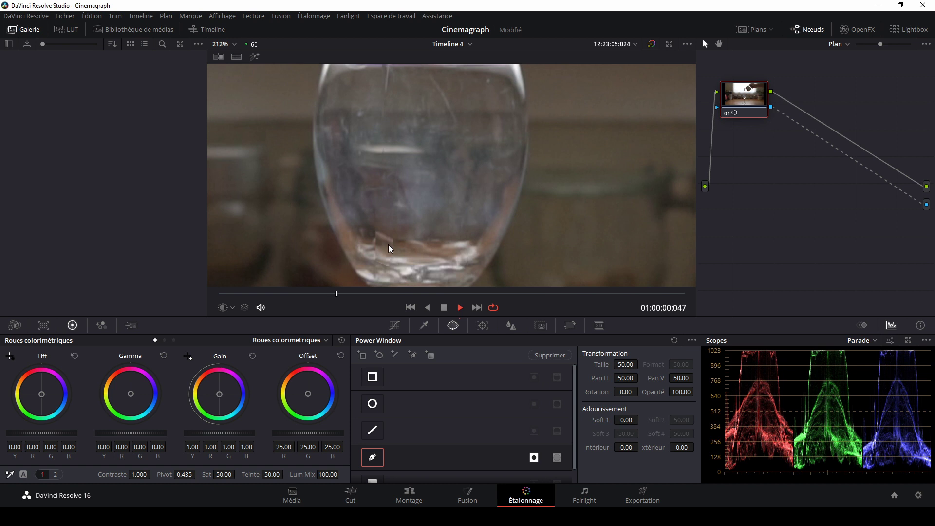
key(space)
click(232, 307)
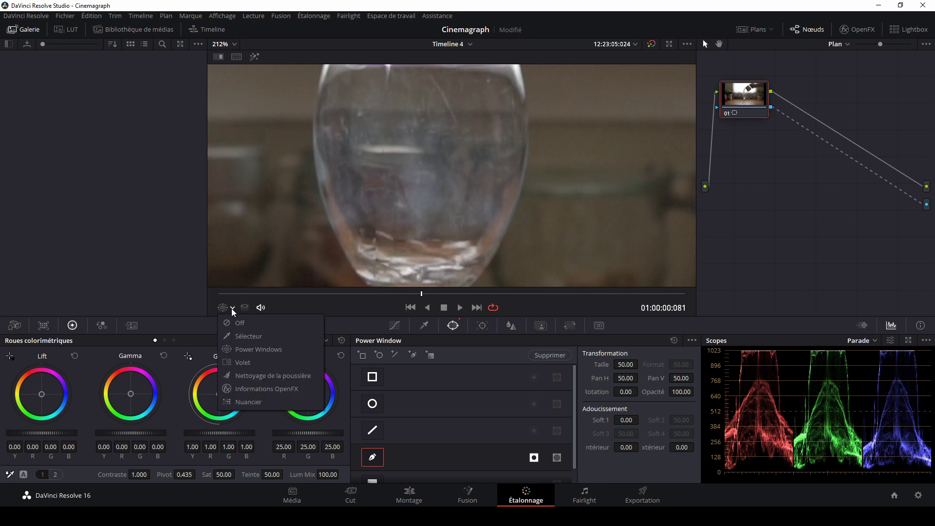
click(242, 351)
key(space)
drag(383, 160, 365, 160)
drag(381, 118, 363, 118)
drag(380, 191, 354, 243)
key(space)
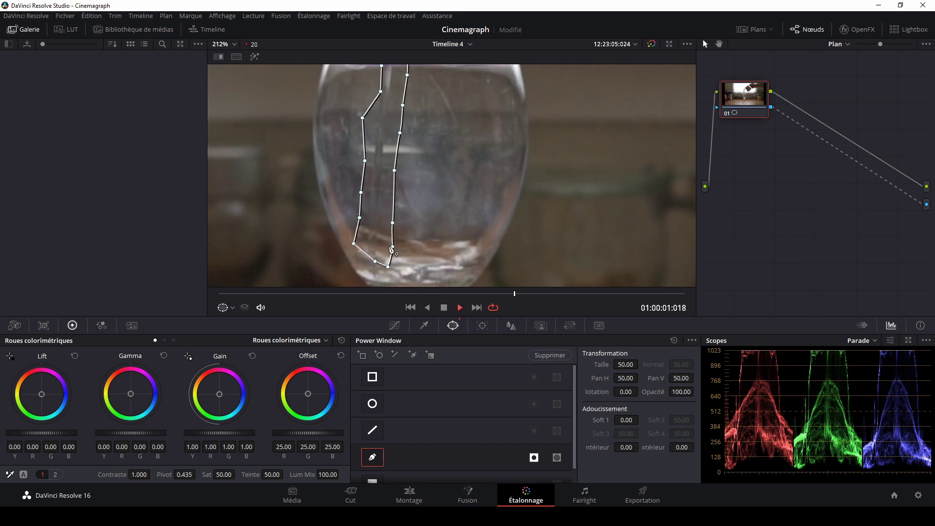
click(233, 309)
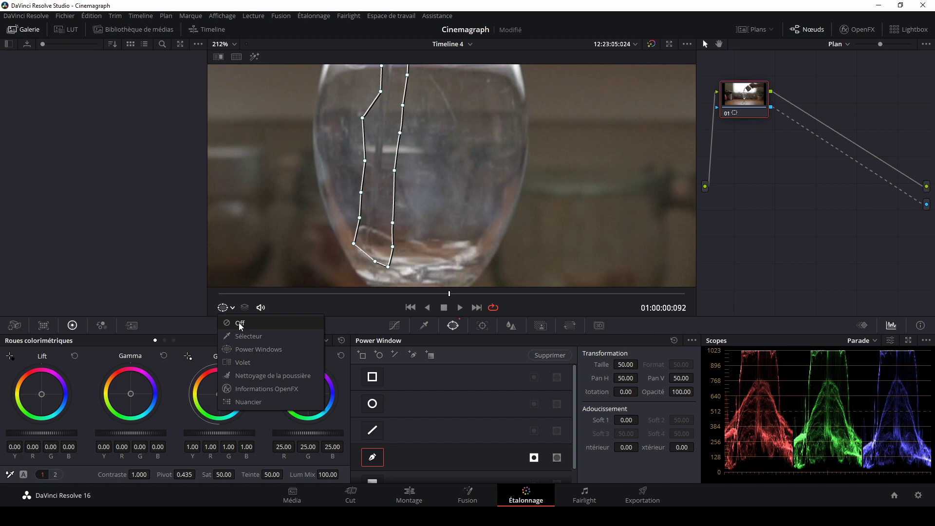
click(240, 323)
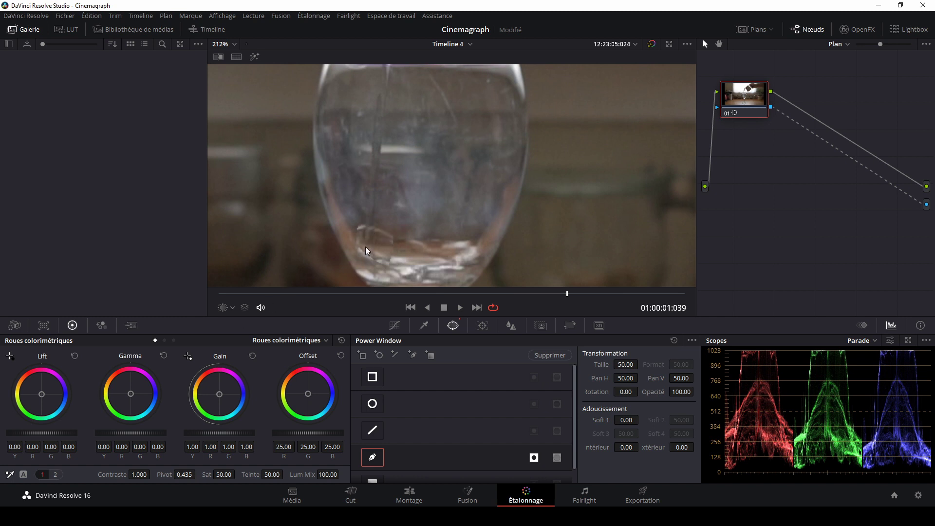
- Show the Power Window outline and move its lower points outward to enclose the falling water near the glass bottom
click(224, 307)
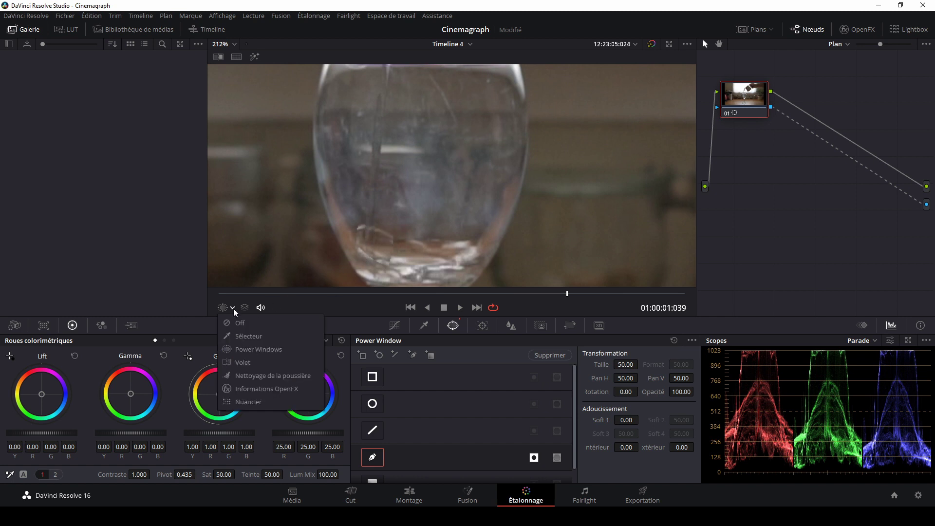
click(251, 349)
drag(388, 226, 369, 249)
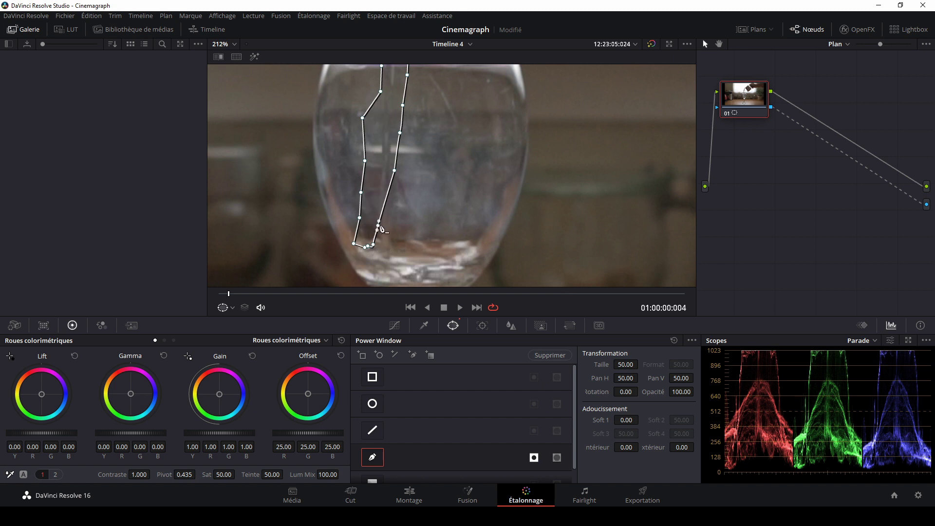
mouse_move(378, 224)
mouse_down()
mouse_move(392, 226)
mouse_move(391, 242)
mouse_move(375, 241)
mouse_up()
drag(368, 246, 385, 242)
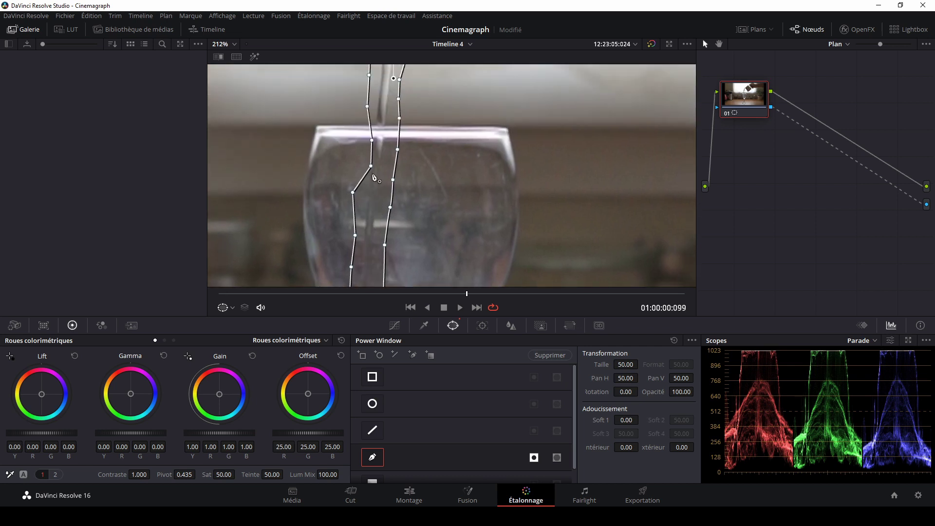
- Widen the window's left edge around the stream at the glass rim and check it in playback
drag(371, 166, 358, 140)
drag(367, 106, 358, 107)
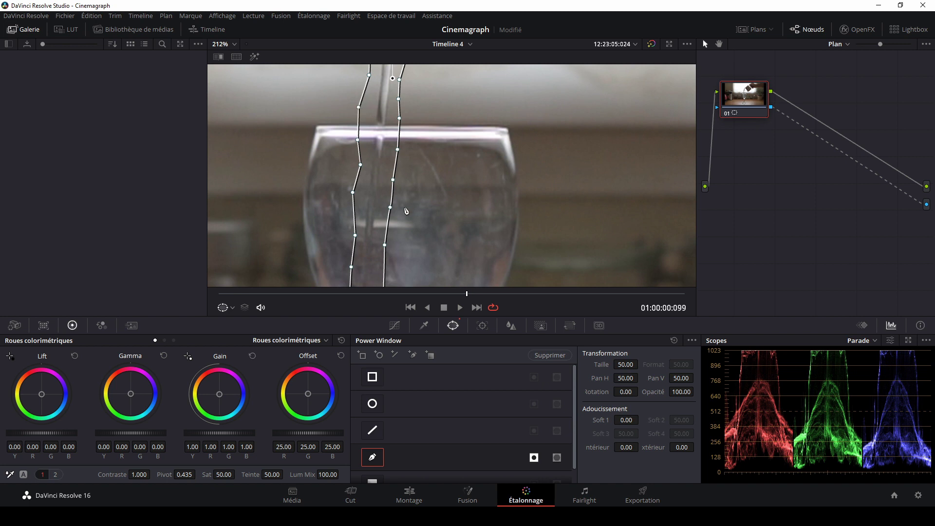
scroll(407, 211, down, 2)
key(space)
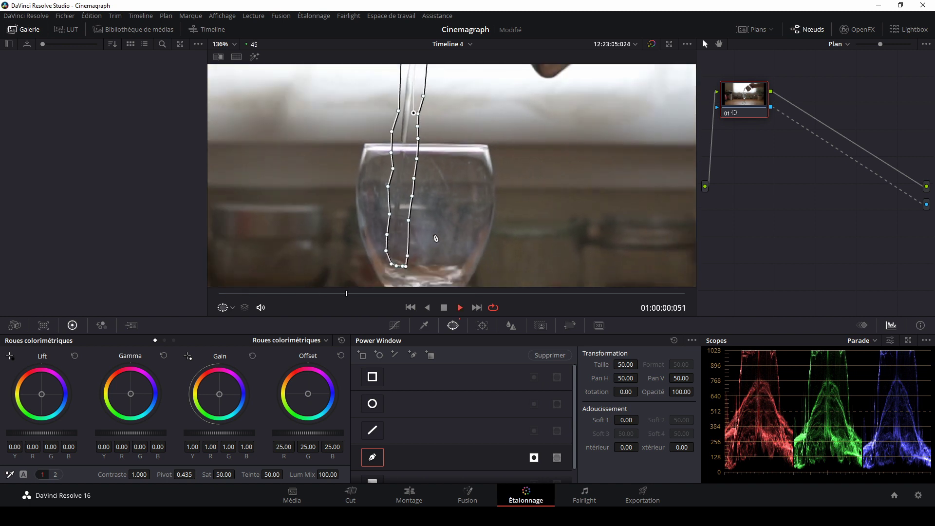
key(space)
- Pull the window's lower right points up above the water surface in the glass and check playback
scroll(397, 268, up, 1)
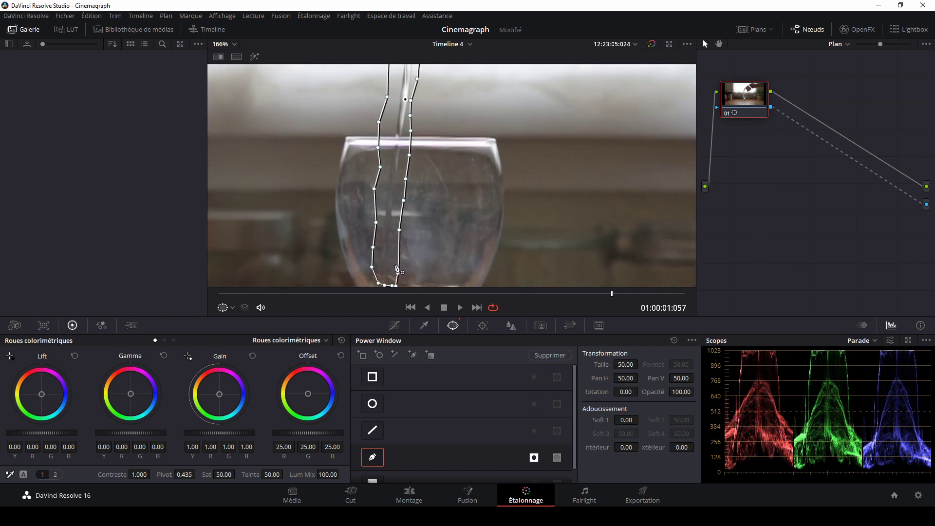
scroll(421, 180, up, 4)
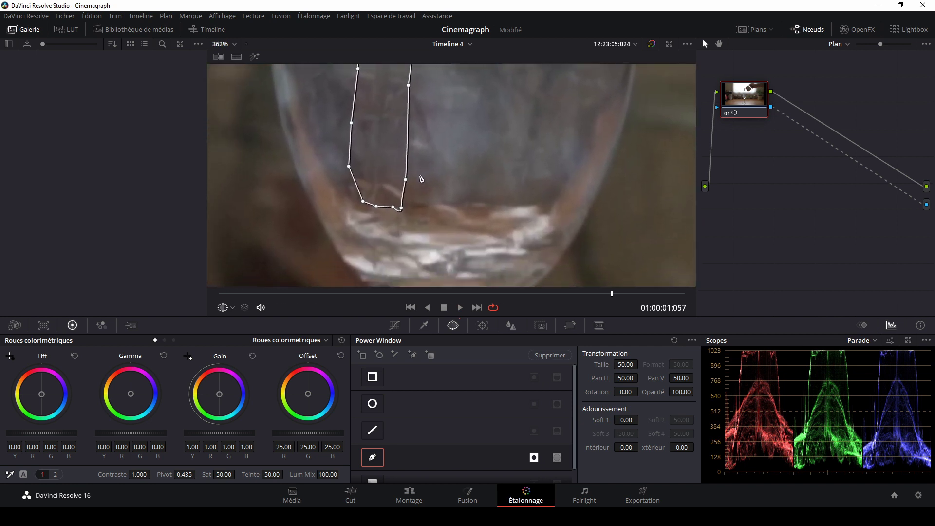
mouse_move(395, 208)
mouse_down()
mouse_move(380, 186)
mouse_move(395, 196)
mouse_move(397, 187)
mouse_move(392, 197)
mouse_up()
key(space)
key(space)
key(space)
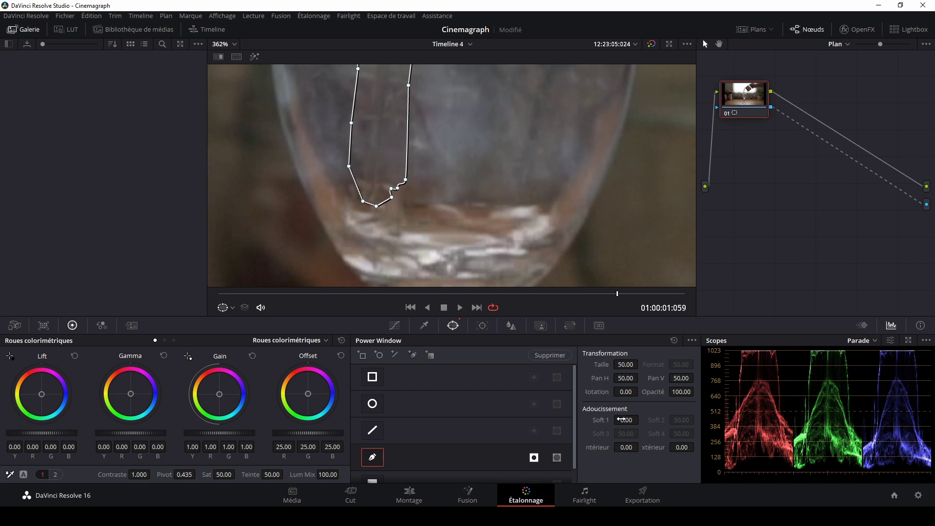
- Set the window's Soft 1 to 0.68, fit the whole picture in the viewer, and return to the clip start
drag(627, 420, 642, 420)
key(shift+z)
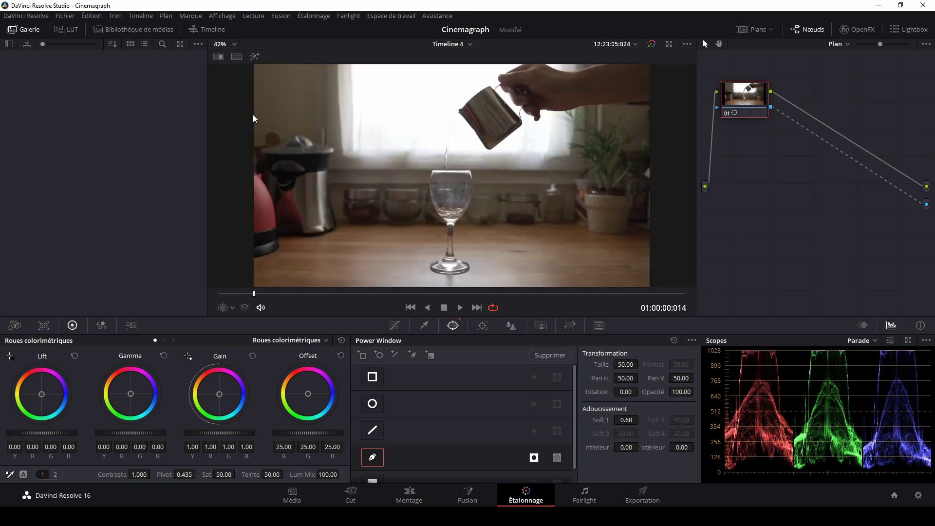
drag(253, 294, 216, 299)
- Switch to the Montage page and place a copy of the Vidéo 1 clip directly after the original on the same track
click(410, 494)
click(443, 394)
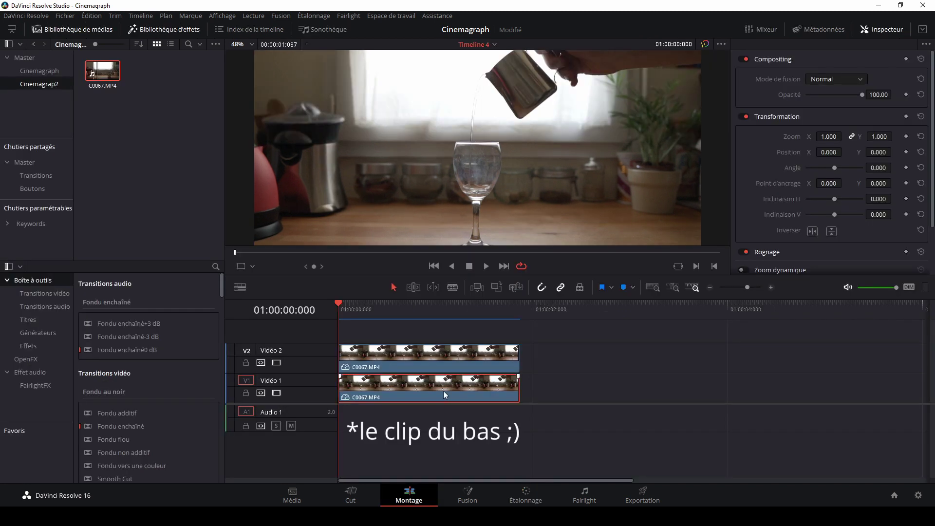
drag(443, 394, 631, 400)
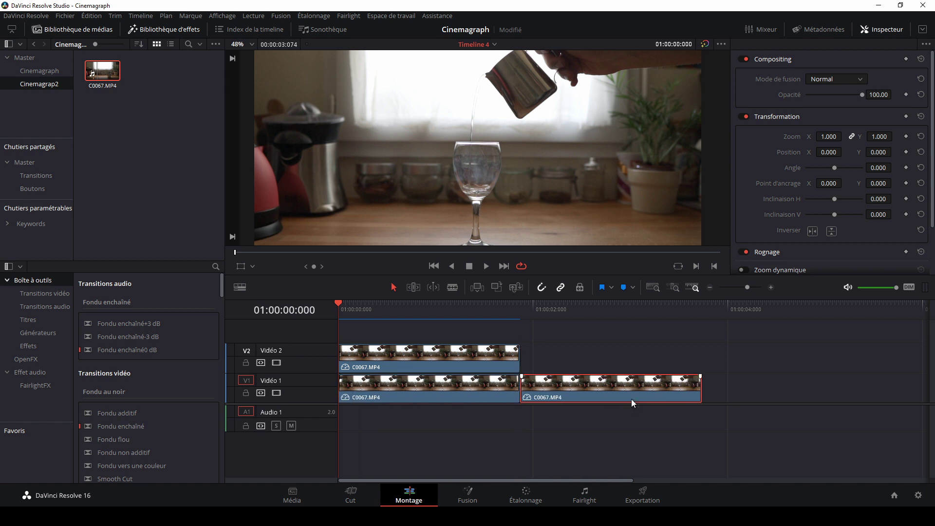
- Reverse the speed of the copied Vidéo 1 clip so that it plays at -25 %
right_click(593, 393)
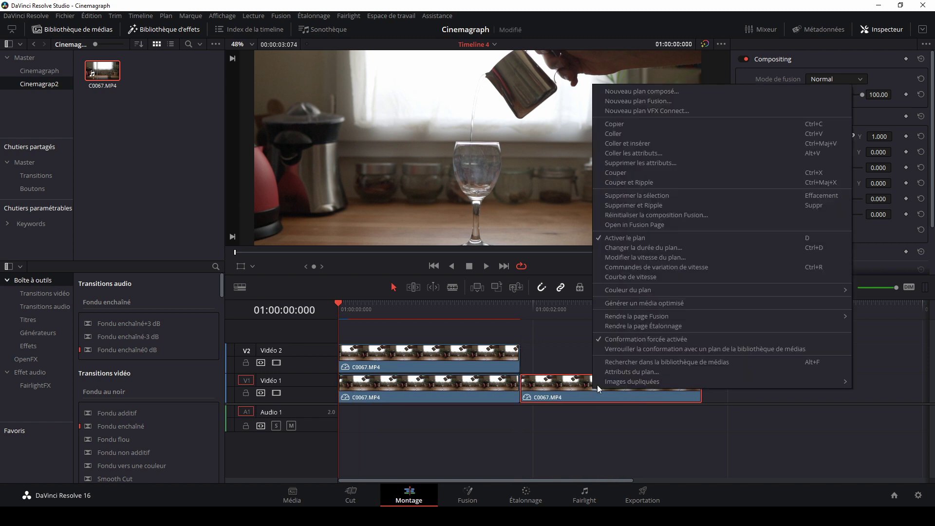
click(633, 259)
click(652, 266)
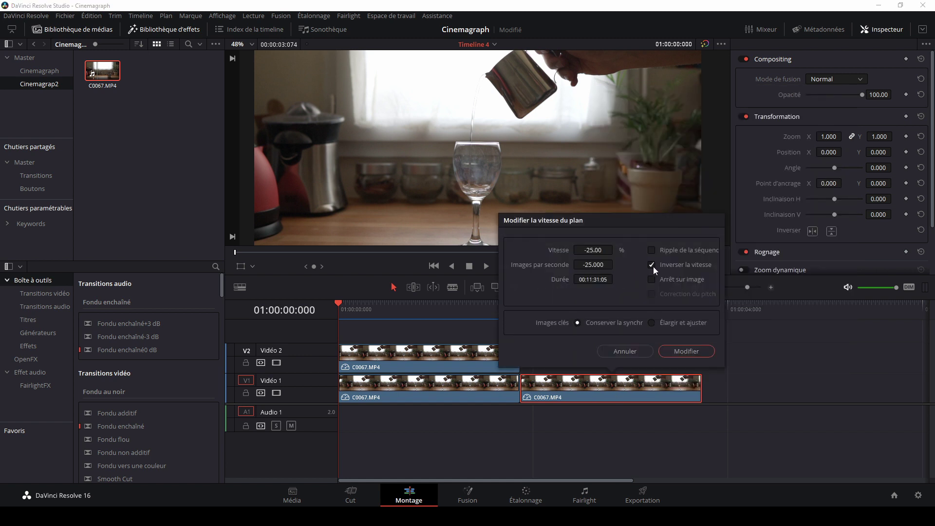
click(692, 353)
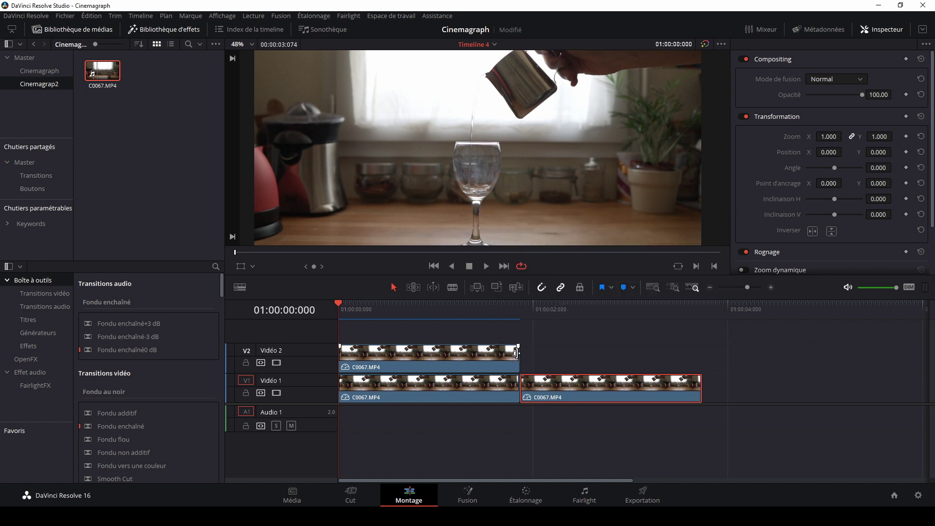
- Repeat the forward and reversed pair along Vidéo 1 up to ten clips, and extend the Vidéo 2 clip over all of them
mouse_move(516, 352)
mouse_down()
mouse_move(702, 354)
mouse_move(589, 391)
mouse_move(396, 394)
mouse_up()
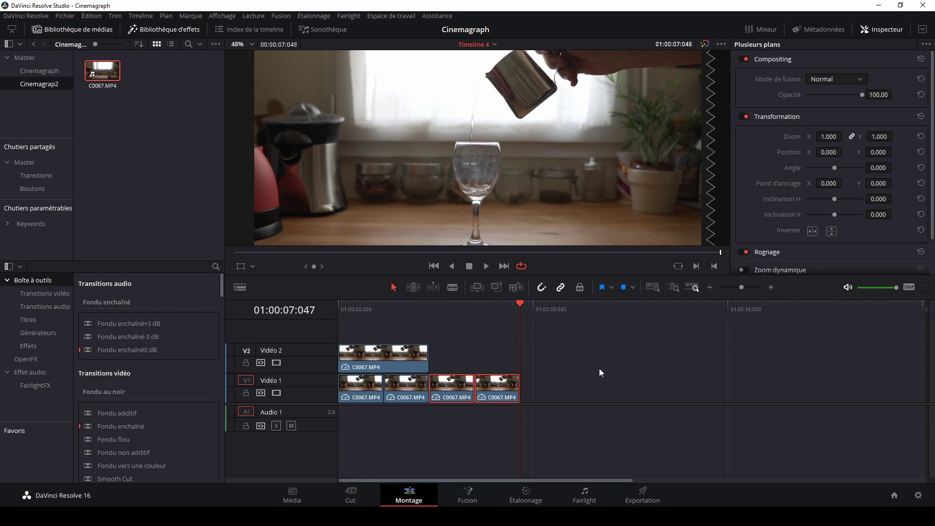
key(ctrl+v)
key(ctrl+v)
key(ctrl+v)
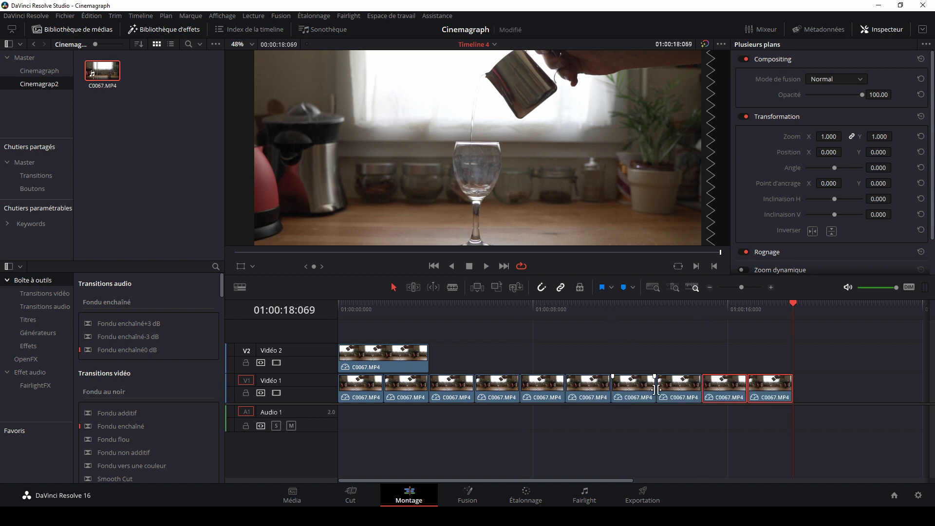
click(425, 354)
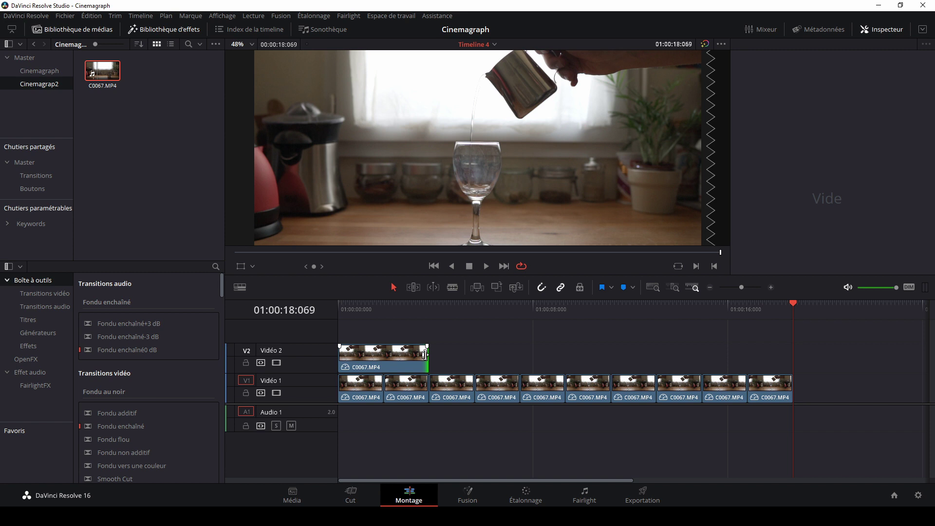
drag(425, 354, 792, 354)
- Play the assembled loop full screen from the timeline start to check it, and return to the editing view
click(343, 310)
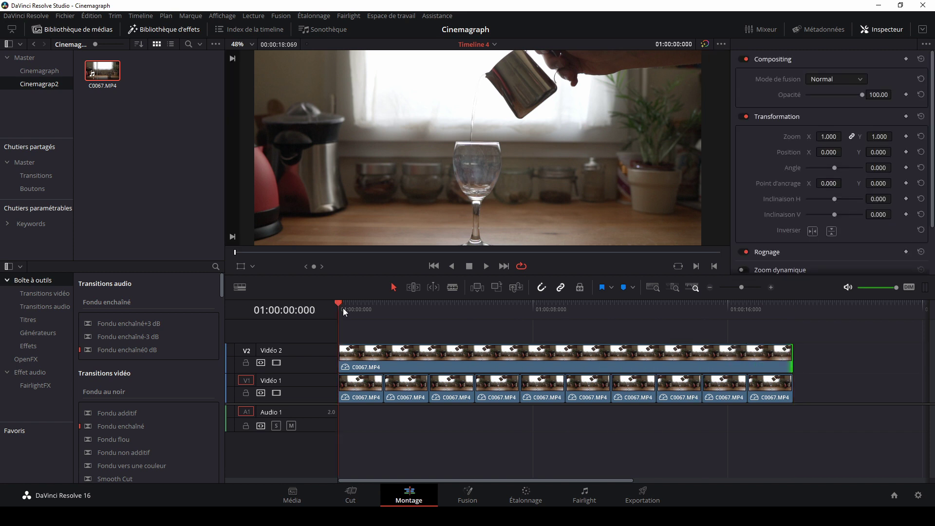
key(ctrl+f)
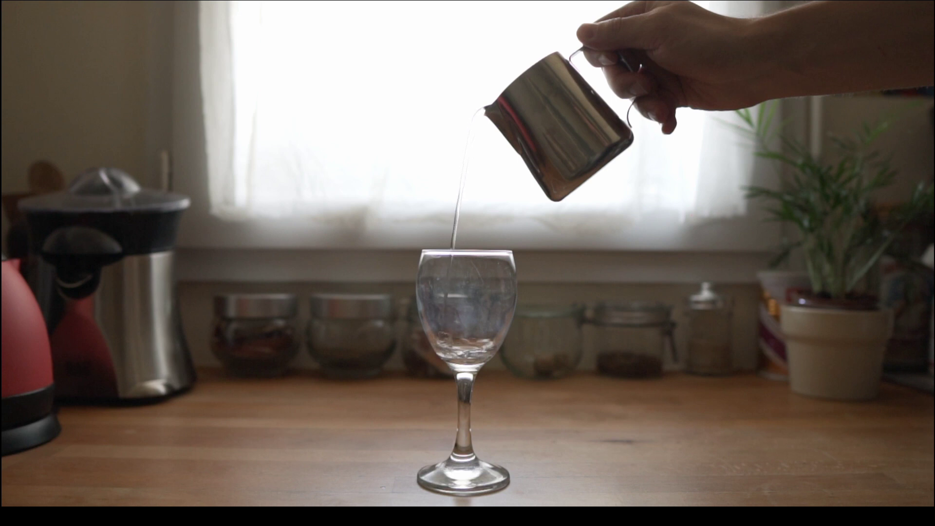
key(Escape)
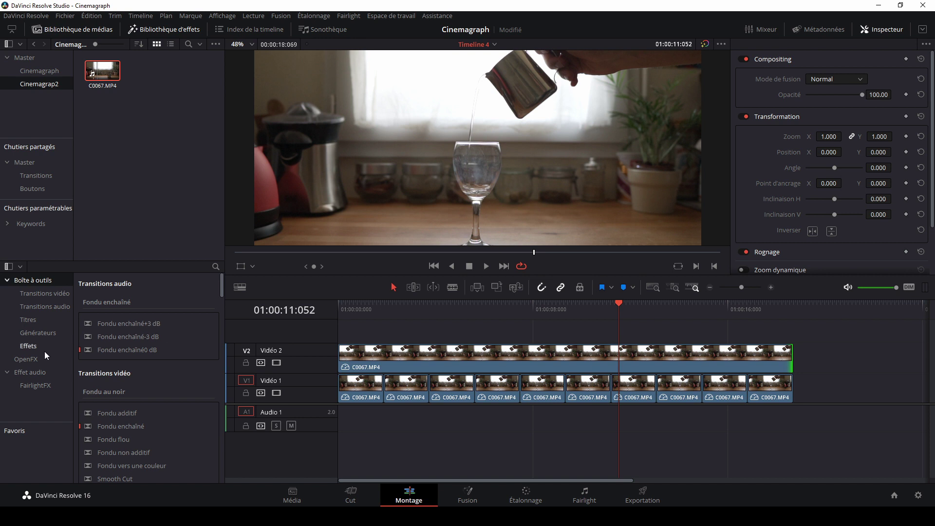
- Add a Plan d'effets on a new Vidéo 3 track and extend it over the full length of the clips below
click(28, 346)
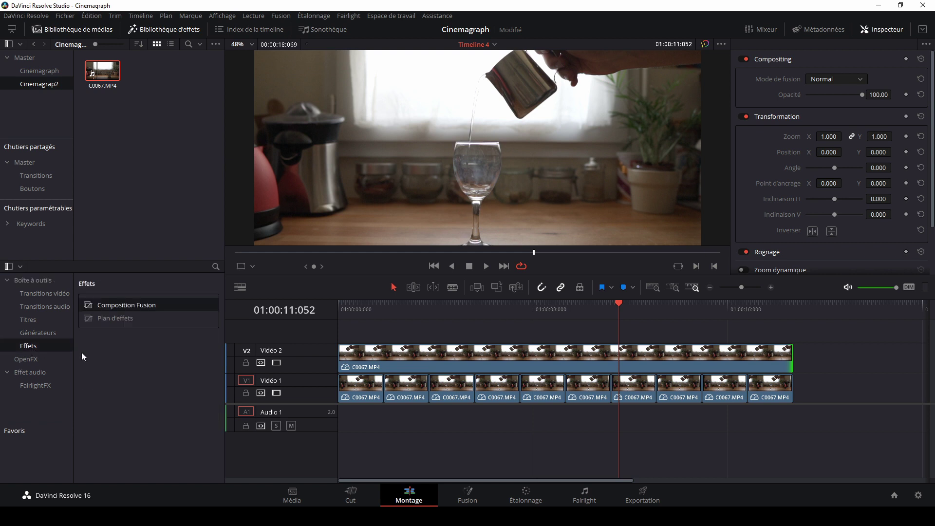
click(111, 319)
drag(110, 323, 341, 335)
drag(459, 339, 783, 349)
click(481, 328)
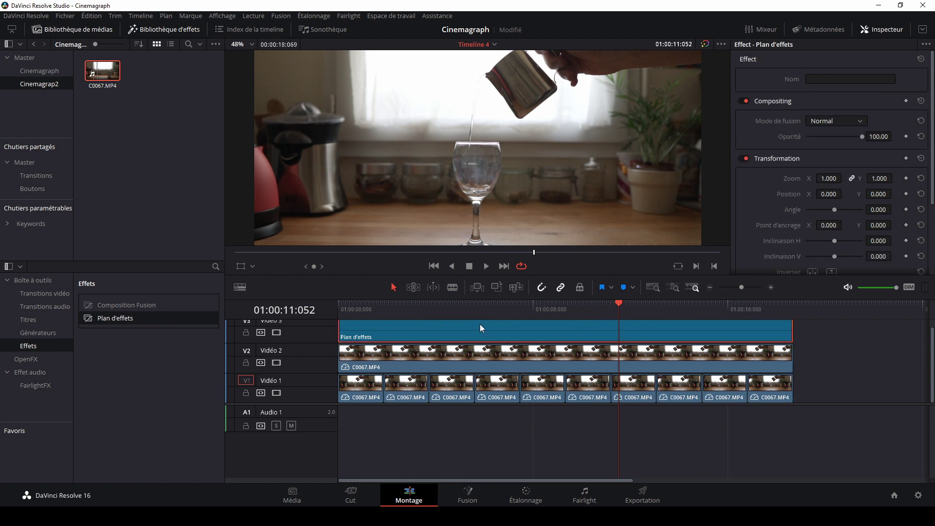
- Return to the timeline start, switch to the Étalonnage page, and check that the Plan d'effets is the current clip
drag(622, 311, 333, 309)
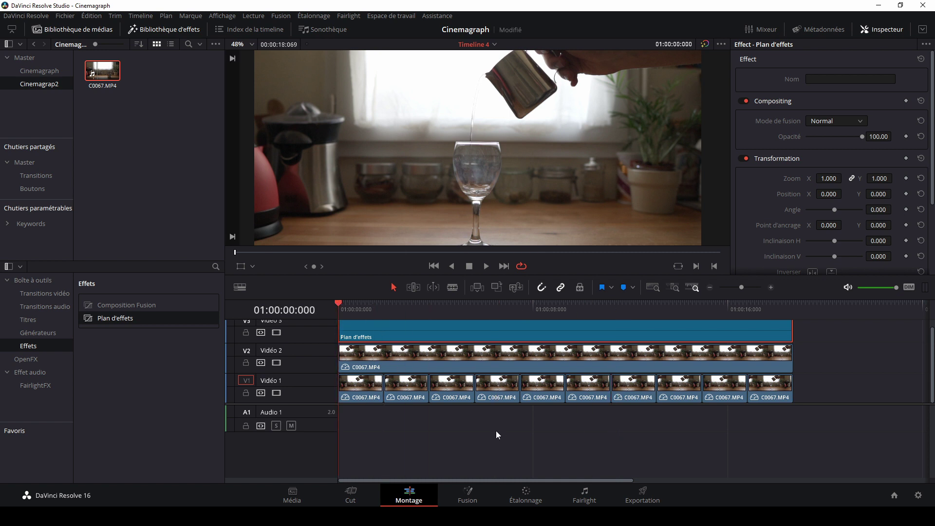
click(529, 493)
drag(744, 100, 750, 197)
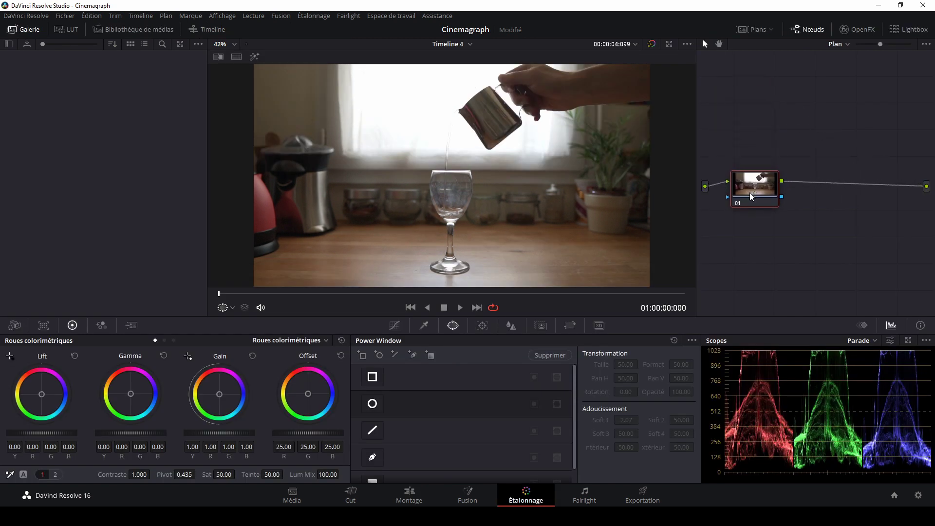
click(749, 31)
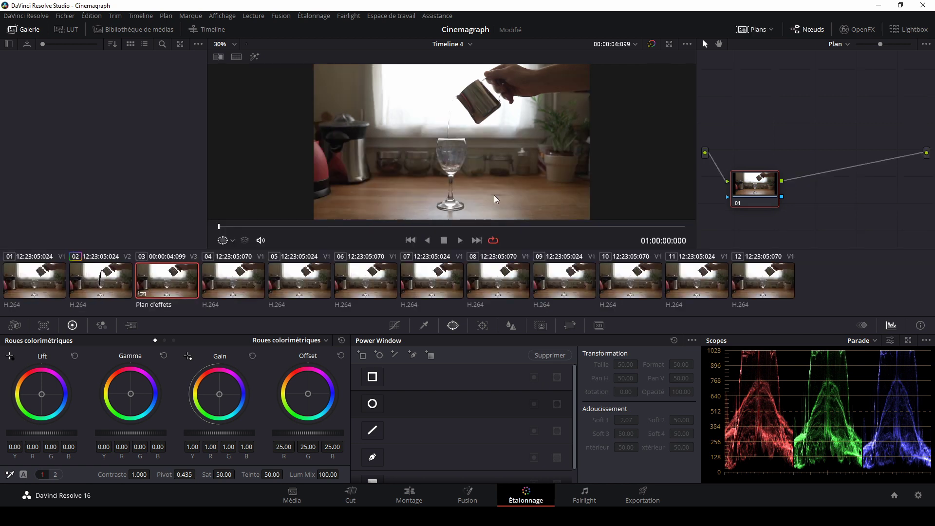
click(749, 31)
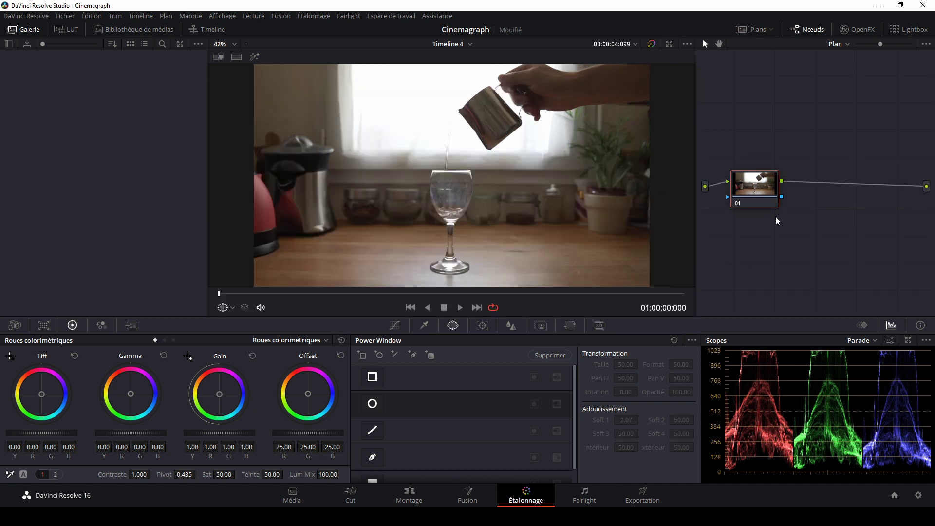
- Darken the picture on node 01 by lowering points of its custom curve
click(394, 326)
drag(464, 417, 464, 424)
drag(557, 368, 557, 374)
right_click(557, 374)
drag(411, 448, 412, 459)
- Add serial node 02 and enable a circular Power Window on it, shaped as a tall oval around the glass and water stream
key(alt+s)
click(453, 326)
click(373, 404)
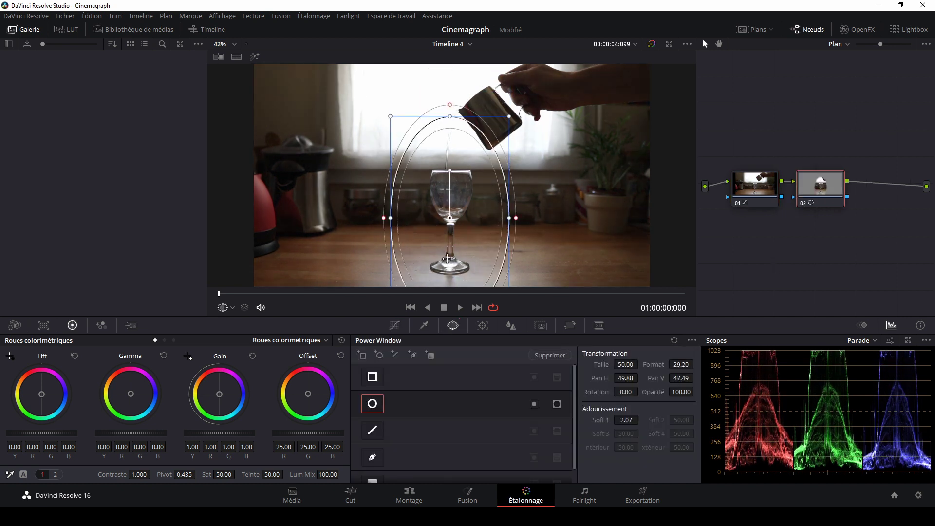